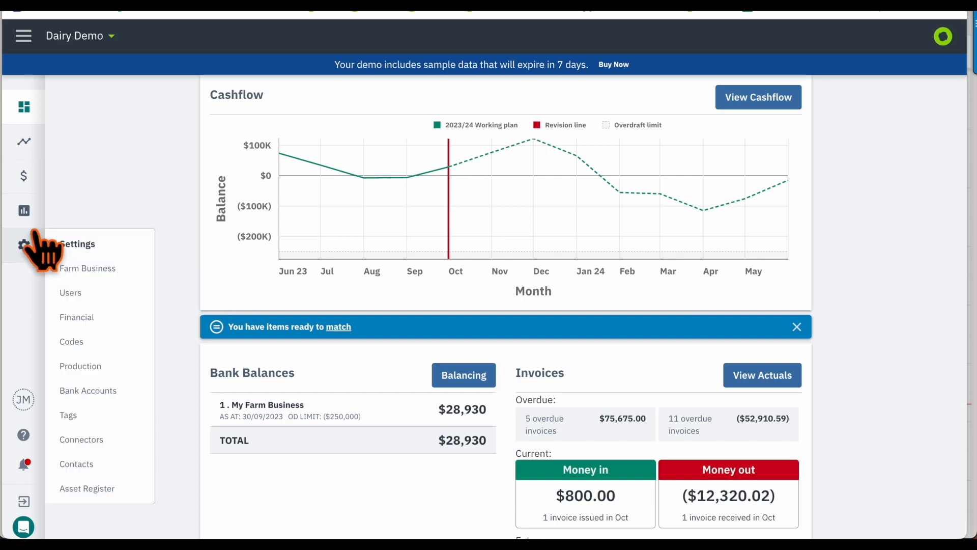
Review the tax invoice settings, covering GST mode, farm business info, logo and invoice note, and save them.
{"action": "left_click", "coordinate": [24, 184]}
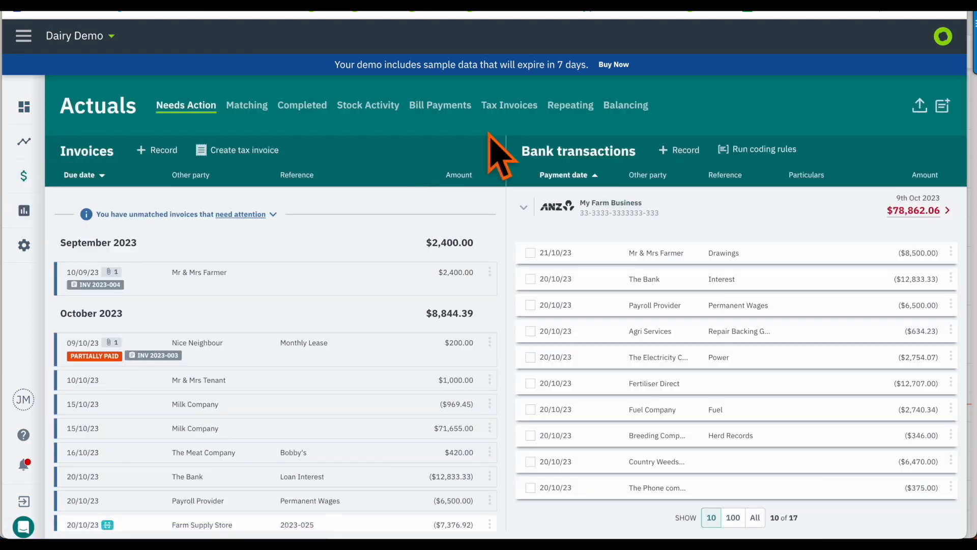
{"action": "left_click", "coordinate": [506, 107]}
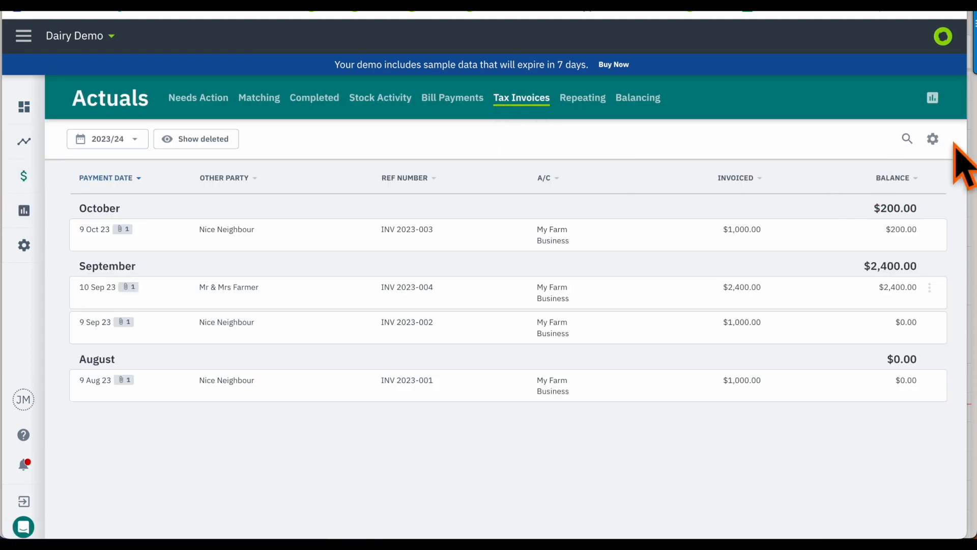
{"action": "left_click", "coordinate": [933, 139]}
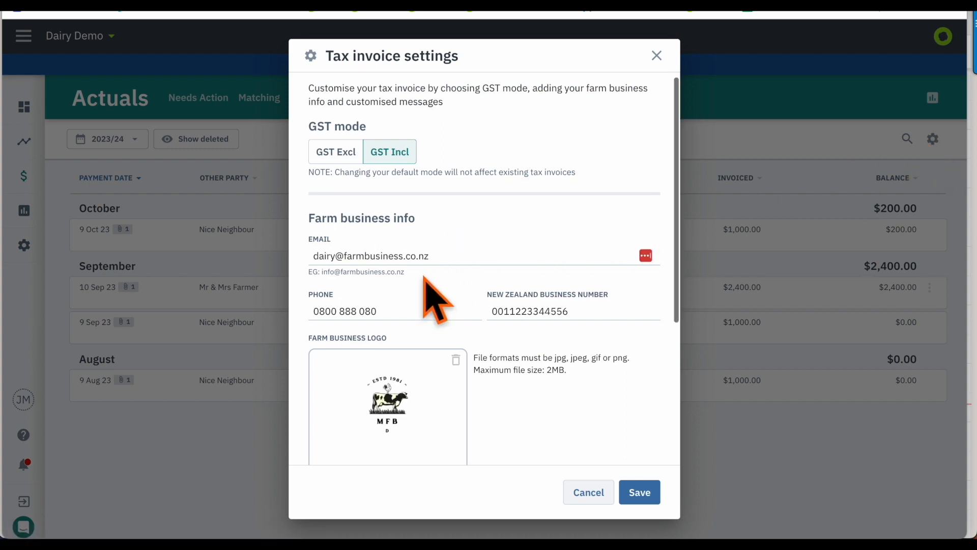
{"action": "scroll", "coordinate": [425, 279], "scroll_direction": "down", "scroll_amount": 1}
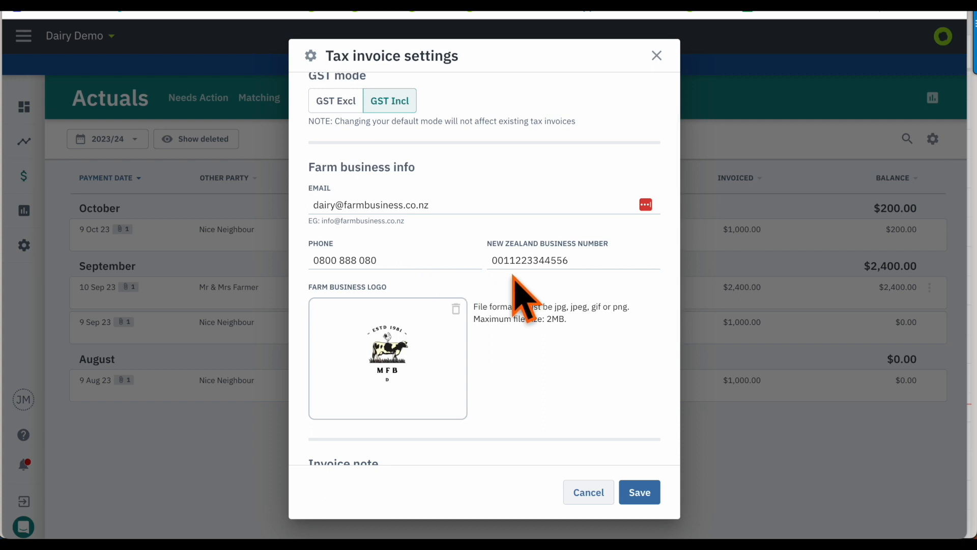
{"action": "scroll", "coordinate": [481, 397], "scroll_direction": "down", "scroll_amount": 1}
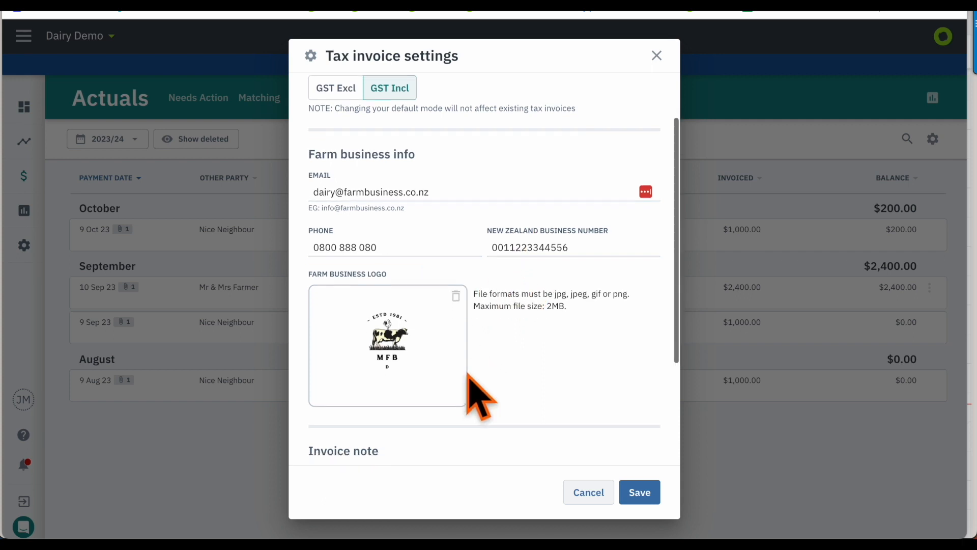
{"action": "scroll", "coordinate": [476, 395], "scroll_direction": "down", "scroll_amount": 2}
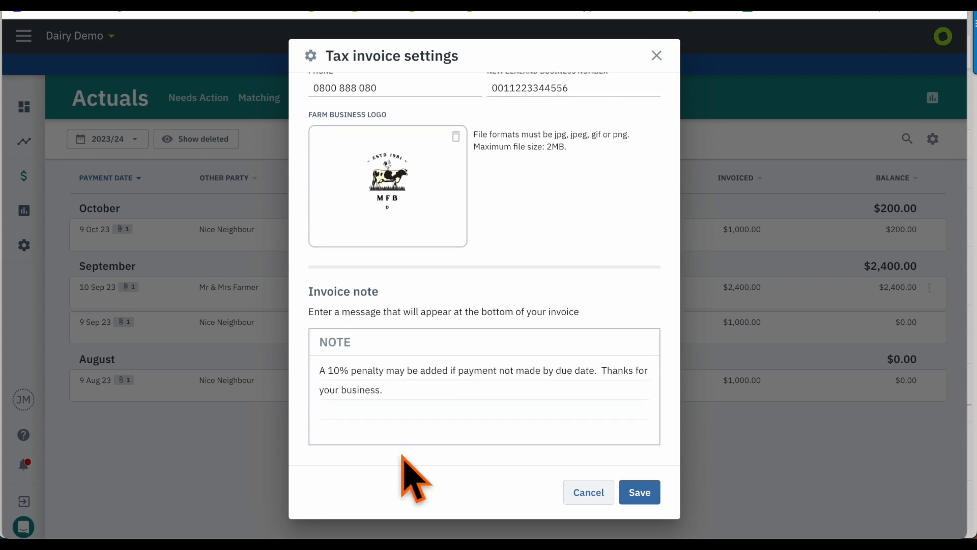
{"action": "left_click", "coordinate": [642, 493]}
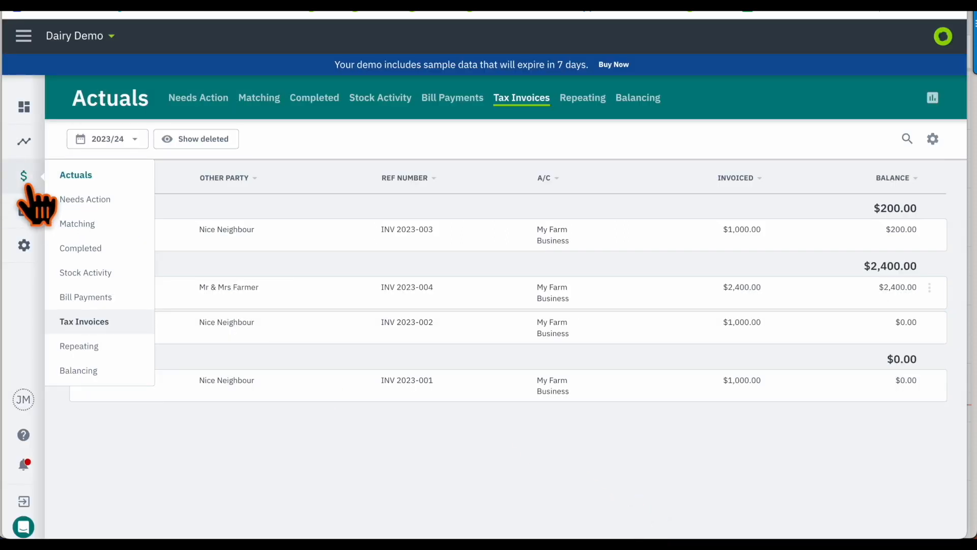
Start a new tax invoice with invoice date 30 Sep 23 and due date 20 Oct 23.
{"action": "left_click", "coordinate": [26, 189]}
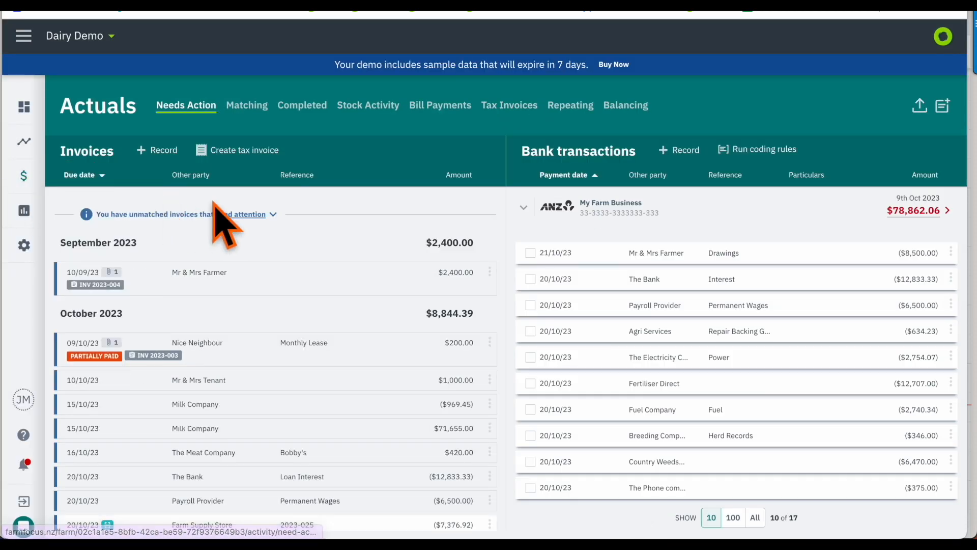
{"action": "left_click", "coordinate": [232, 151]}
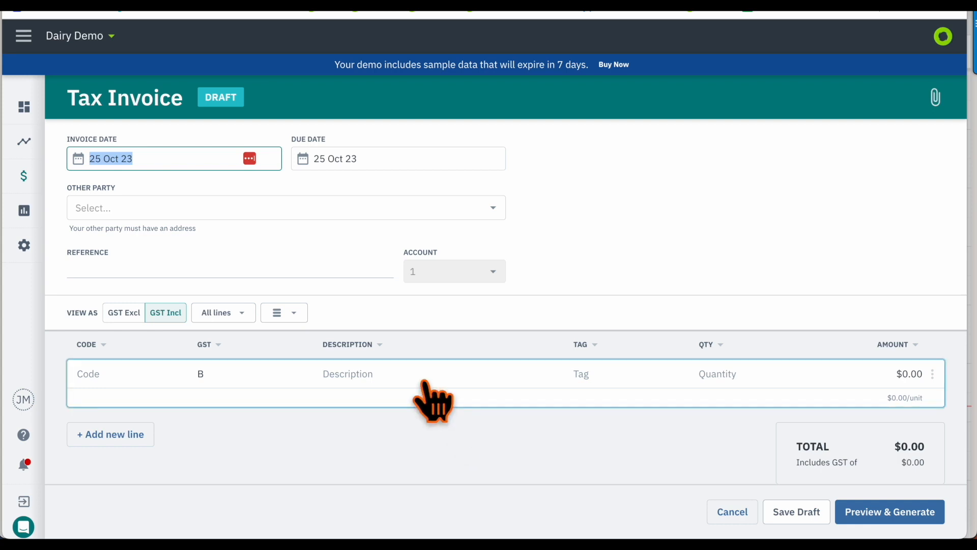
{"action": "left_click", "coordinate": [79, 161]}
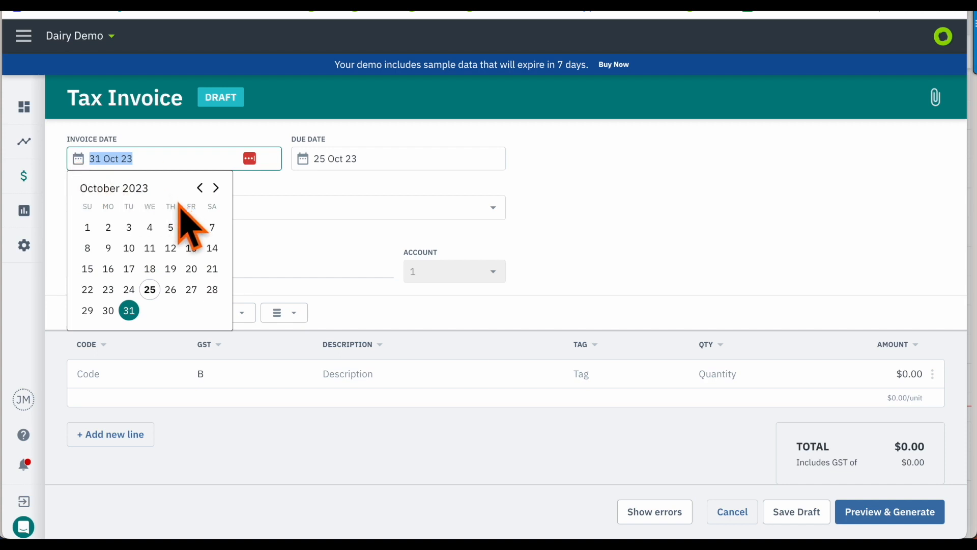
{"action": "left_click", "coordinate": [200, 188]}
{"action": "left_click", "coordinate": [213, 309]}
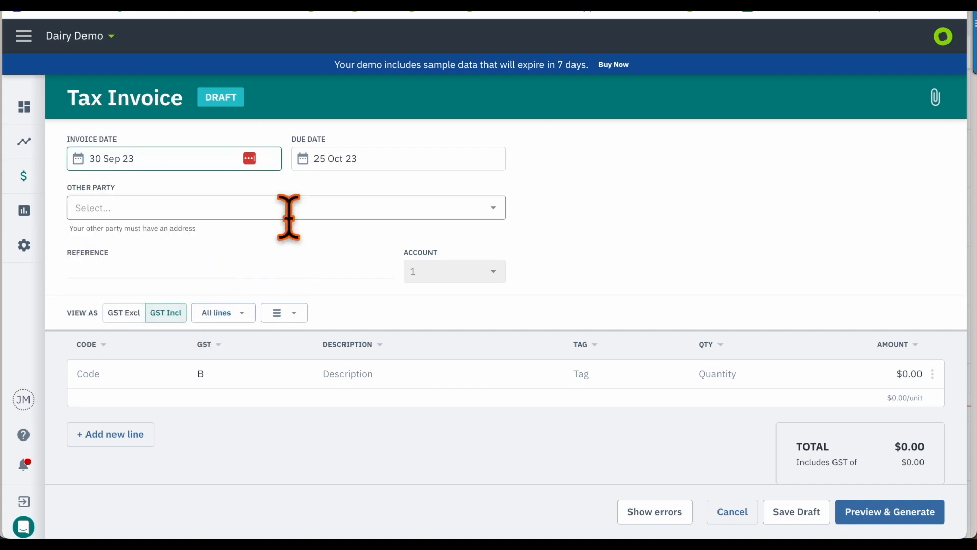
{"action": "left_click", "coordinate": [304, 160]}
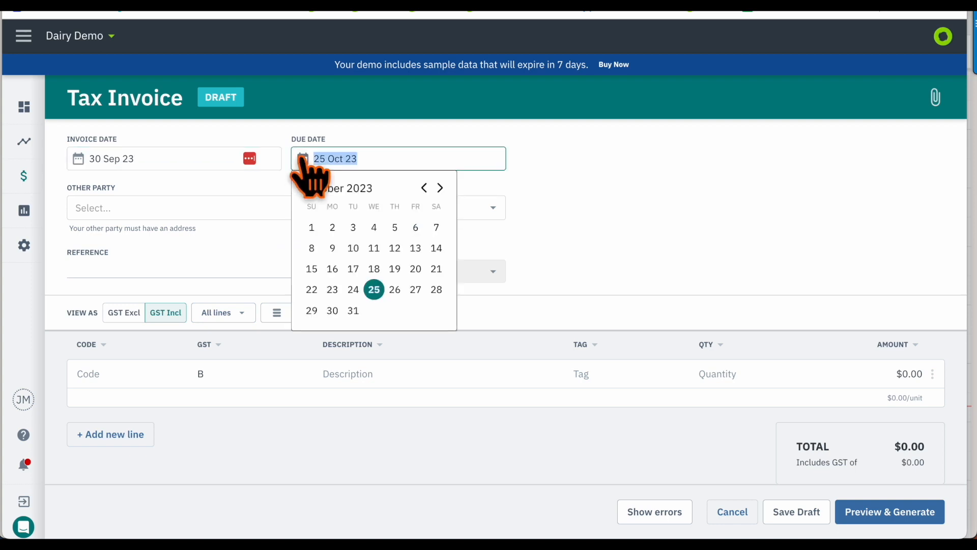
{"action": "left_click", "coordinate": [416, 269]}
Search the other parties for "far" and choose the individual farmer contact as the invoice recipient.
{"action": "left_click", "coordinate": [173, 209]}
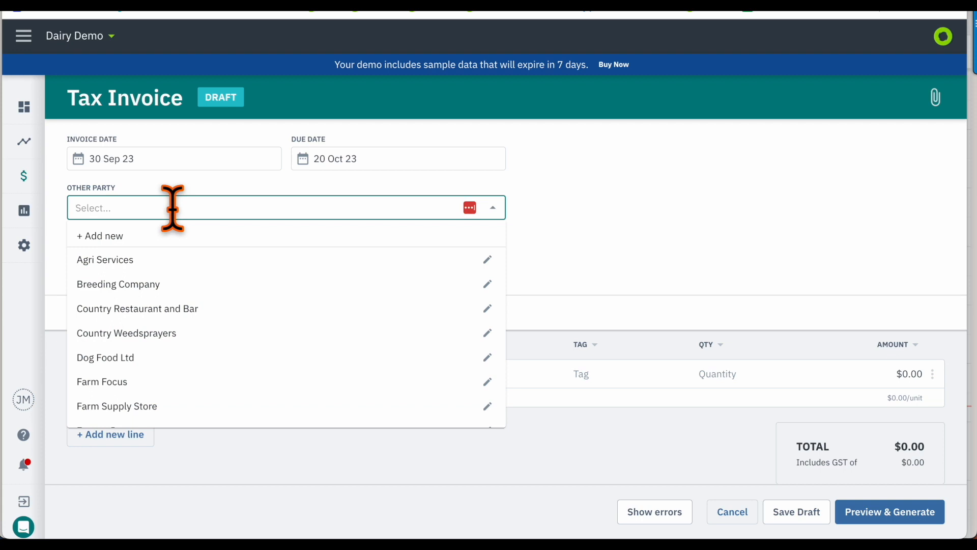
{"action": "type", "text": "far"}
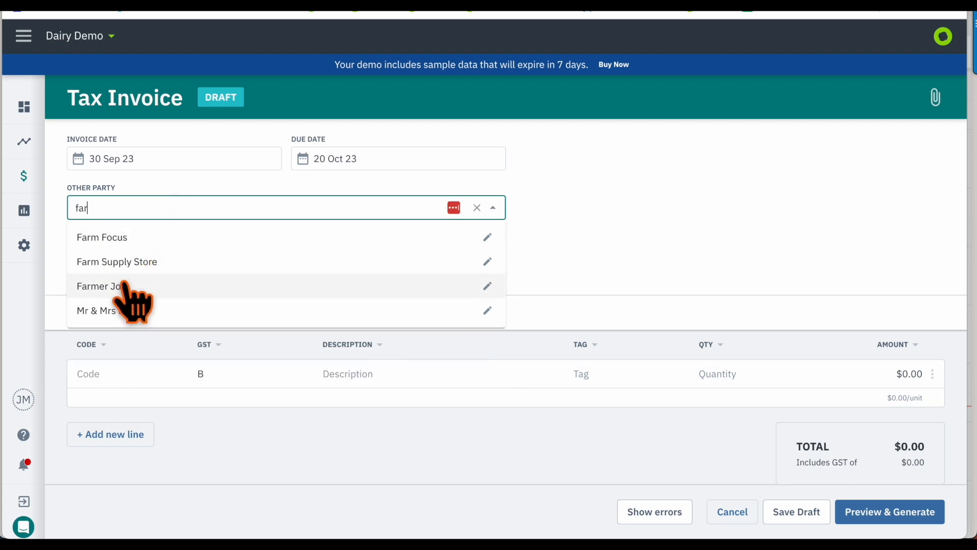
{"action": "left_click", "coordinate": [133, 303]}
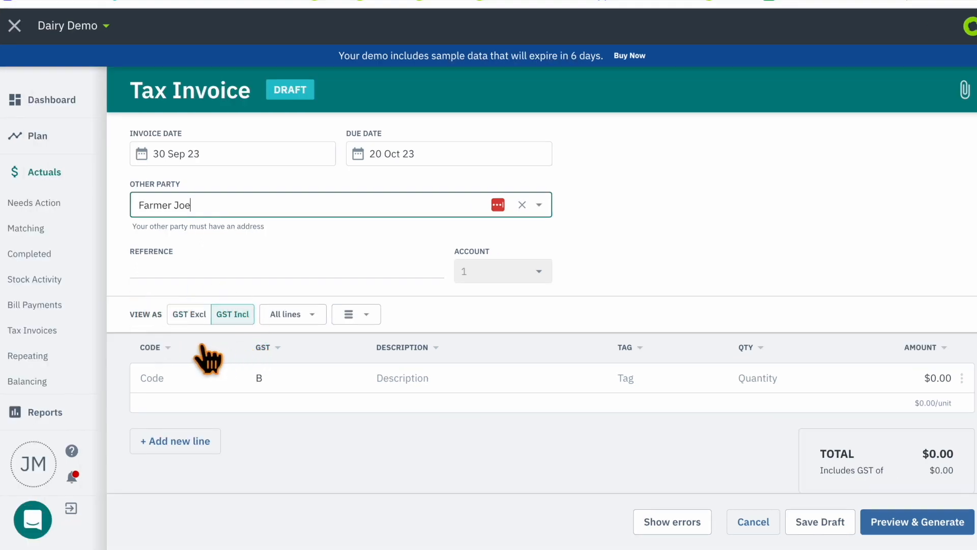
Code the first invoice line as Feed Sales (OF:FD) with the description "100 large Hay bales".
{"action": "scroll", "coordinate": [204, 349], "scroll_direction": "down", "scroll_amount": 1}
{"action": "left_click", "coordinate": [204, 348]}
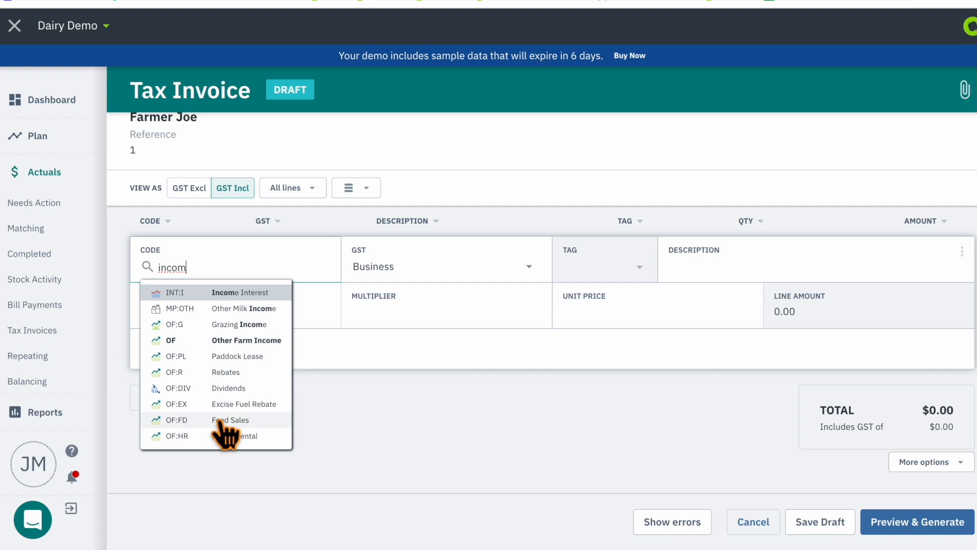
{"action": "left_click", "coordinate": [219, 422]}
{"action": "left_click", "coordinate": [692, 267]}
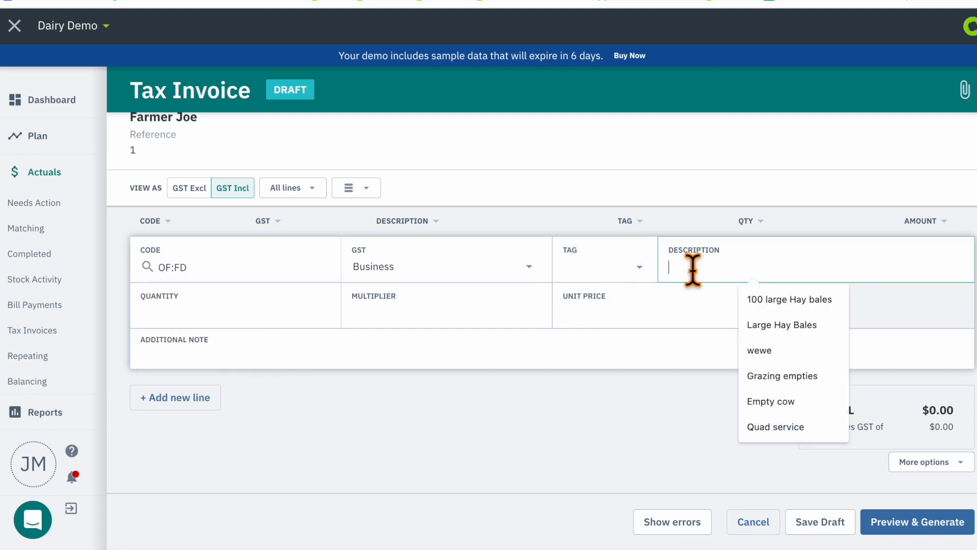
{"action": "left_click", "coordinate": [774, 300]}
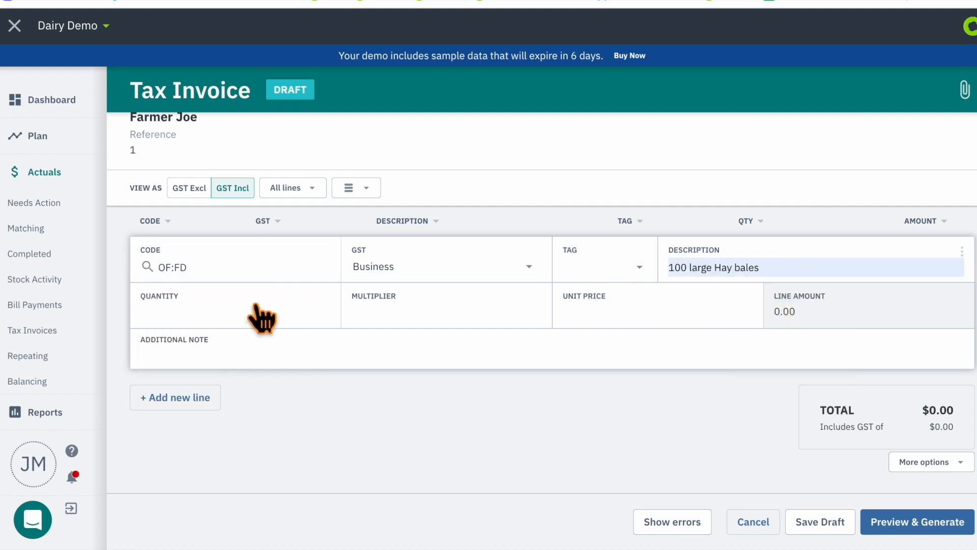
Set the hay bales line to quantity 100 and unit price 85, with no multiplier.
{"action": "type", "text": "100"}
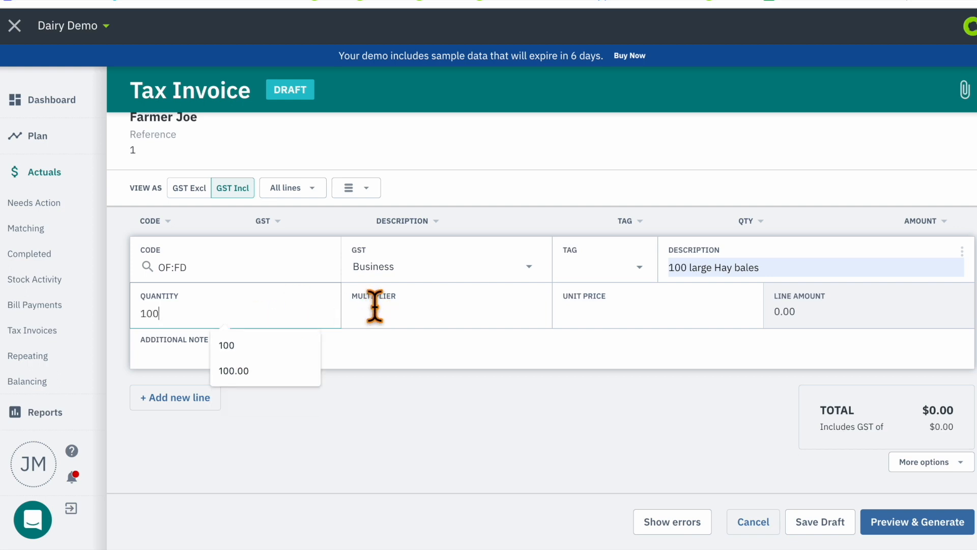
{"action": "left_click", "coordinate": [590, 313]}
{"action": "left_click", "coordinate": [647, 345]}
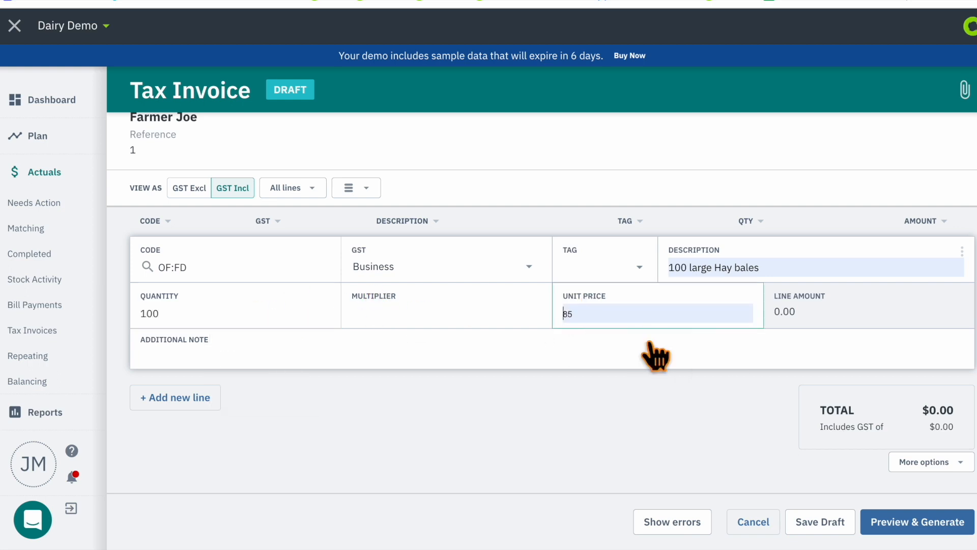
{"action": "left_click", "coordinate": [685, 313]}
{"action": "left_click", "coordinate": [448, 313]}
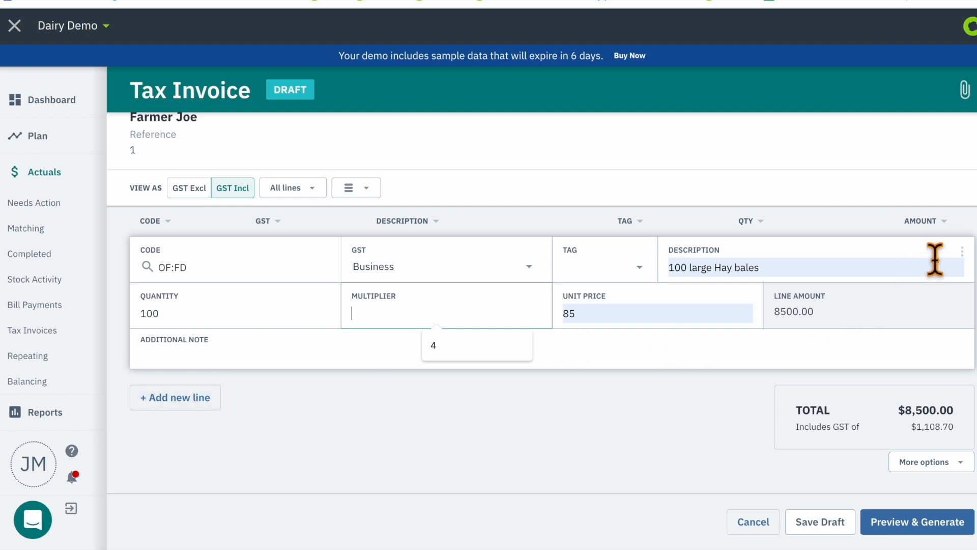
Add a line below the hay bales, coded Other Freight (FR:O), with the description "Deliver hay".
{"action": "left_click", "coordinate": [962, 251]}
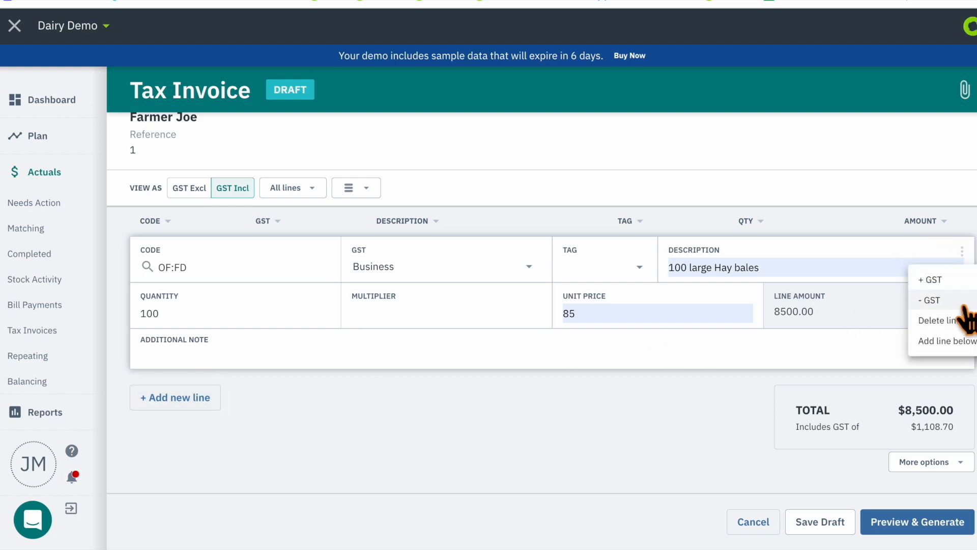
{"action": "left_click", "coordinate": [947, 340]}
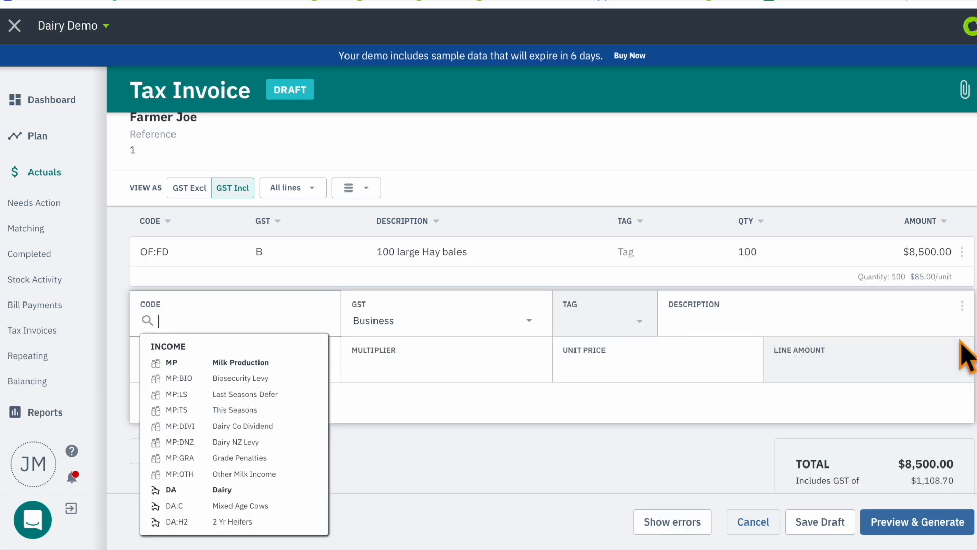
{"action": "type", "text": "f"}
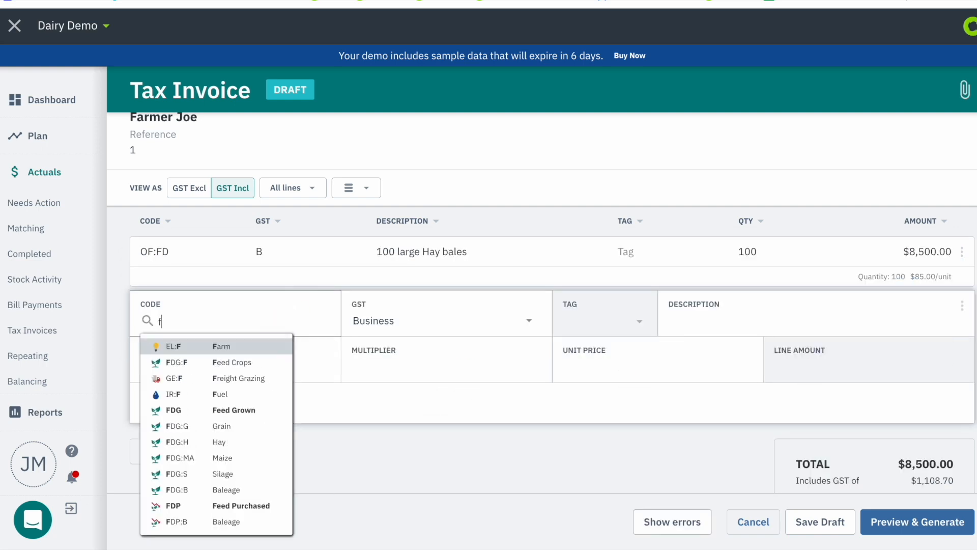
{"action": "type", "text": "re"}
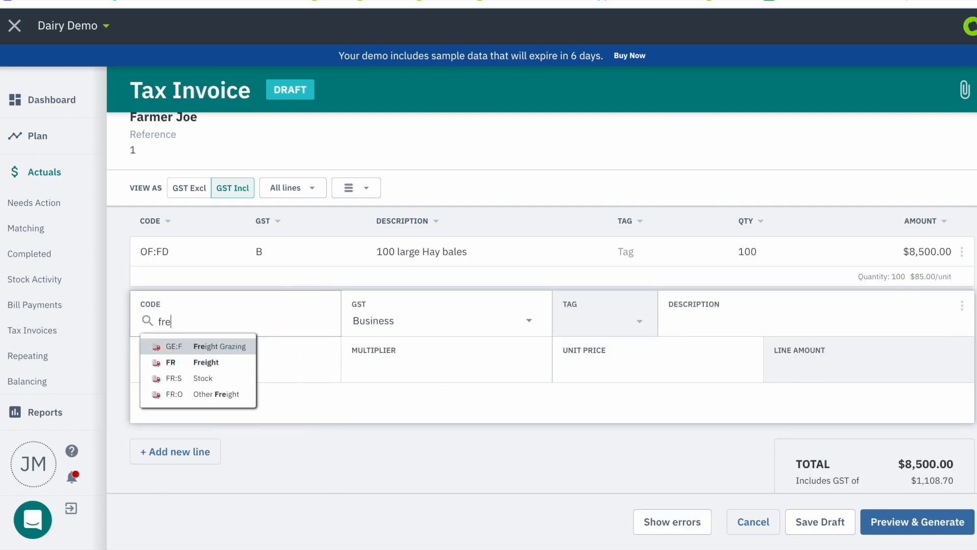
{"action": "left_click", "coordinate": [235, 394]}
{"action": "left_click", "coordinate": [680, 320]}
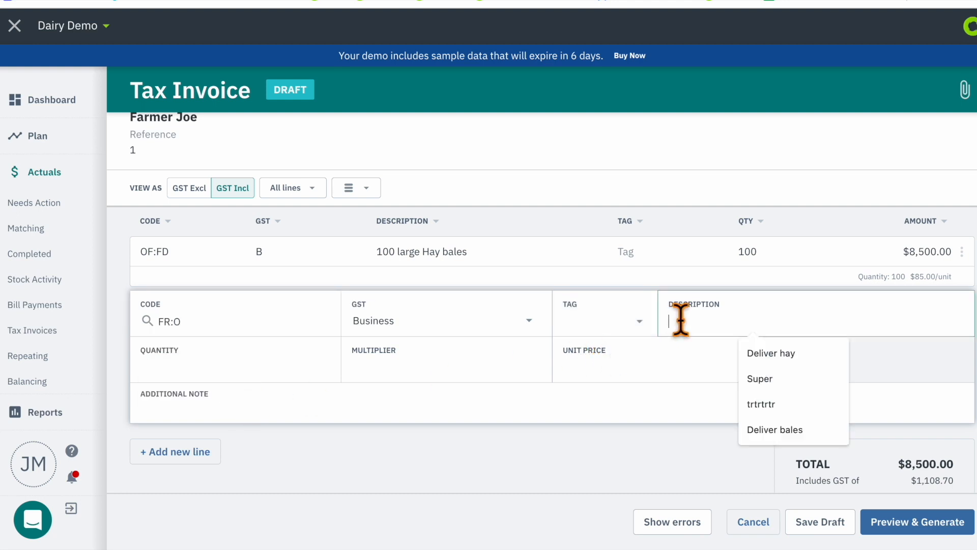
{"action": "left_click", "coordinate": [771, 354]}
Set the hay delivery line to quantity 100 and unit price 2.
{"action": "left_click", "coordinate": [302, 361]}
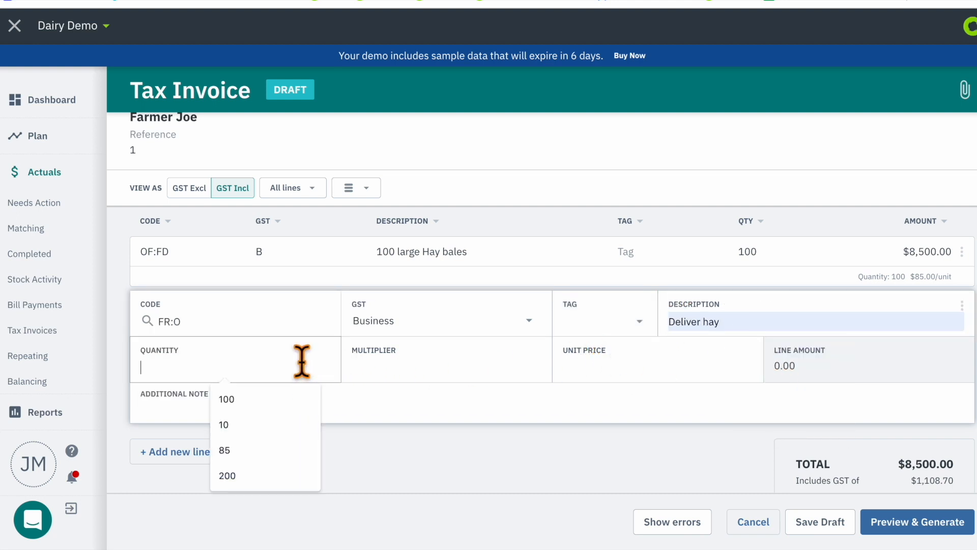
{"action": "left_click", "coordinate": [295, 399]}
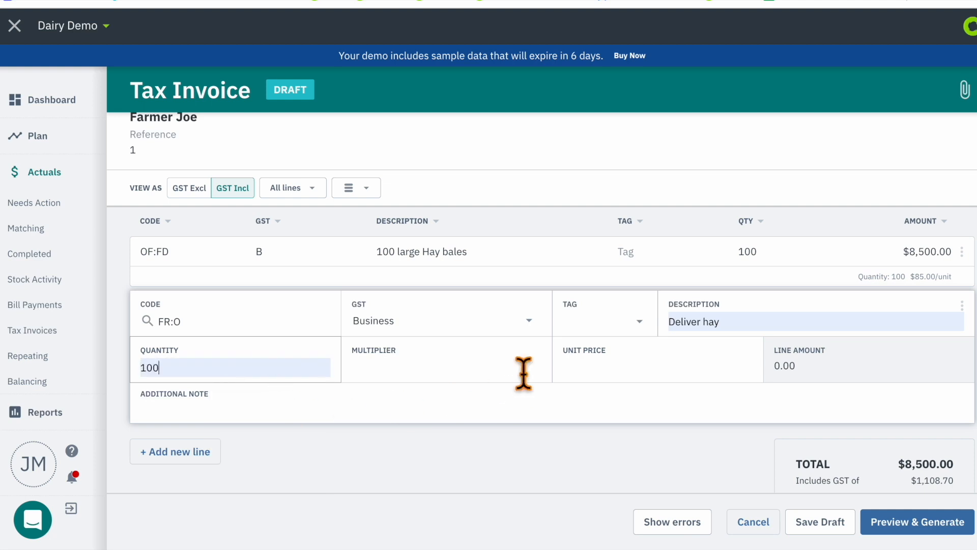
{"action": "left_click", "coordinate": [585, 370]}
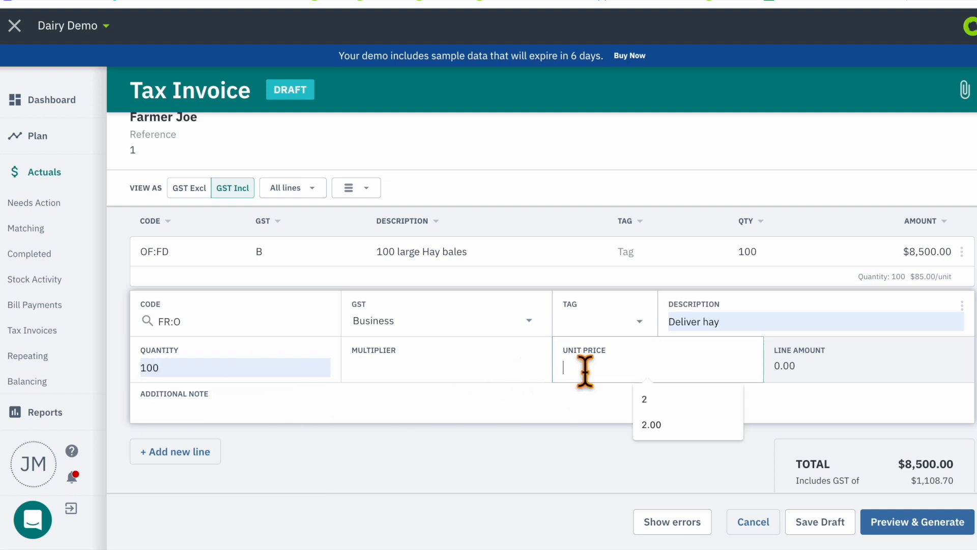
{"action": "left_click", "coordinate": [671, 396]}
{"action": "left_click", "coordinate": [680, 439]}
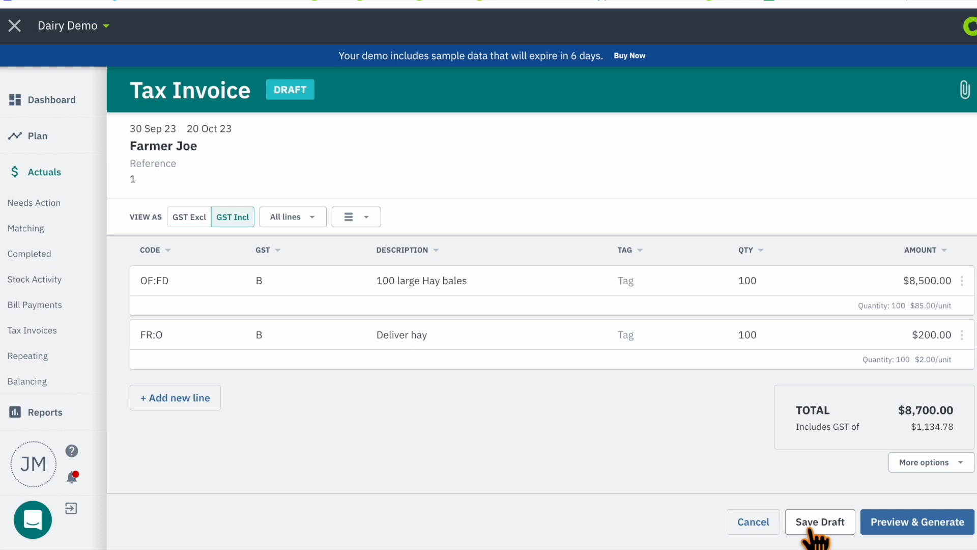
Preview the tax invoice and check its recipient, dates, line items, total, payment details and notes.
{"action": "left_click", "coordinate": [885, 524]}
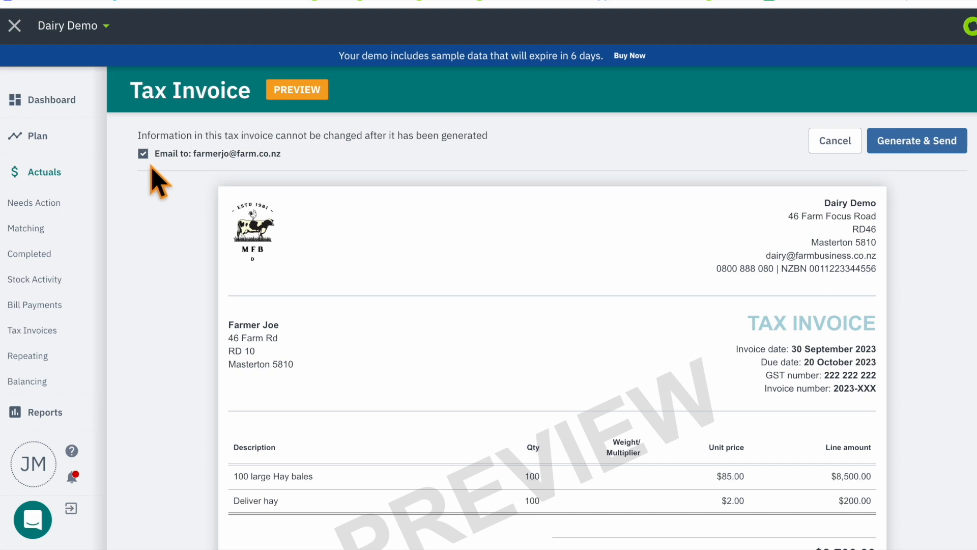
{"action": "scroll", "coordinate": [407, 350], "scroll_direction": "down", "scroll_amount": 4}
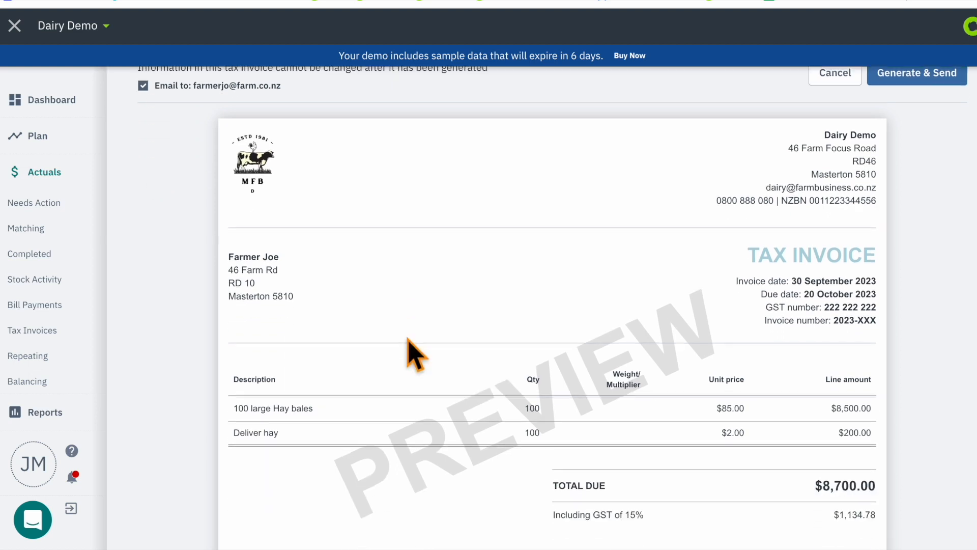
{"action": "scroll", "coordinate": [408, 341], "scroll_direction": "down", "scroll_amount": 2}
{"action": "scroll", "coordinate": [409, 341], "scroll_direction": "up", "scroll_amount": 3}
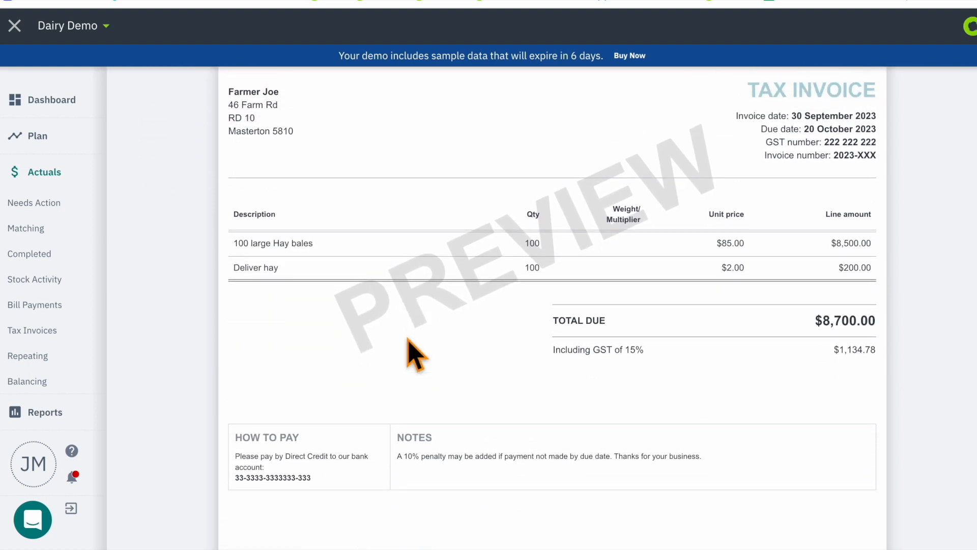
{"action": "scroll", "coordinate": [415, 346], "scroll_direction": "up", "scroll_amount": 2}
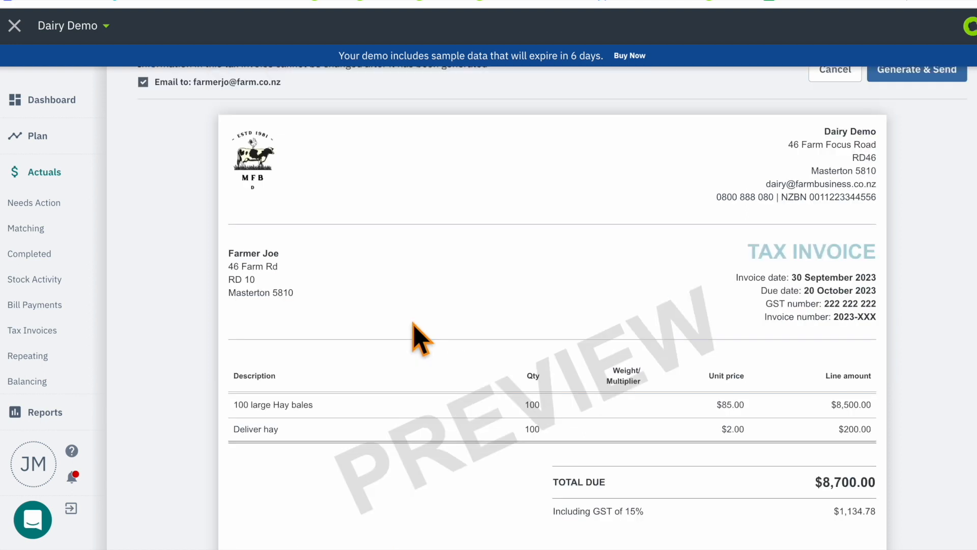
{"action": "scroll", "coordinate": [418, 338], "scroll_direction": "up", "scroll_amount": 2}
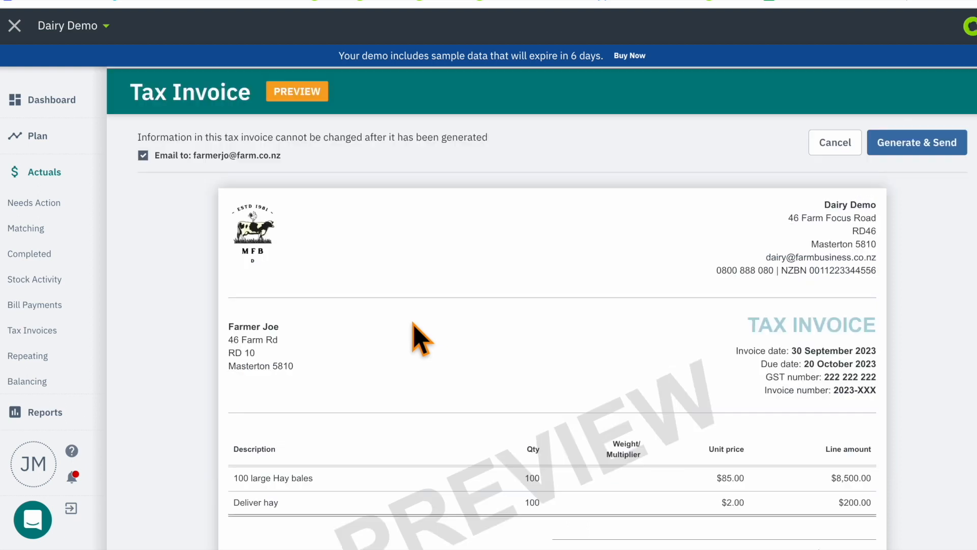
Generate and email the hay tax invoice, and locate it among the October 2023 invoices needing action.
{"action": "left_click", "coordinate": [902, 148]}
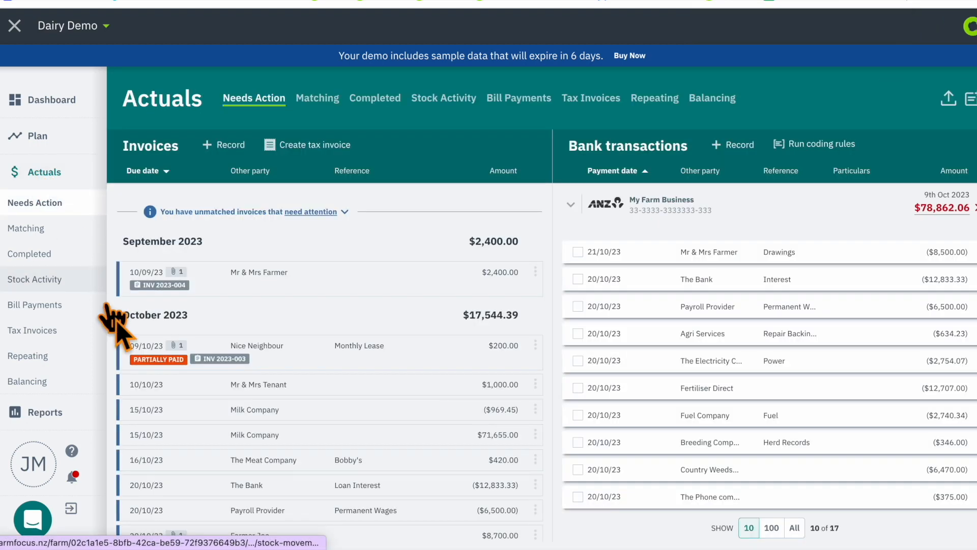
{"action": "scroll", "coordinate": [142, 356], "scroll_direction": "down", "scroll_amount": 3}
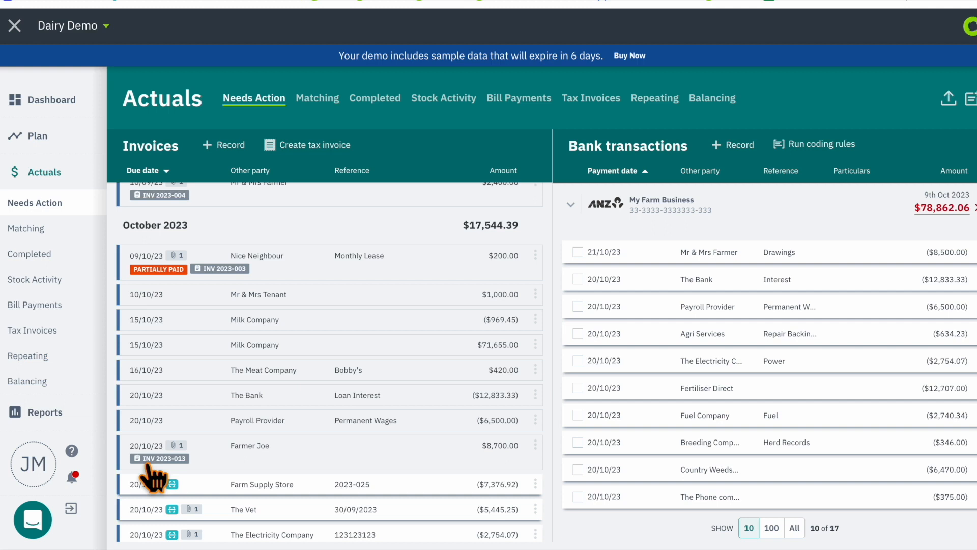
{"action": "scroll", "coordinate": [243, 473], "scroll_direction": "up", "scroll_amount": 1}
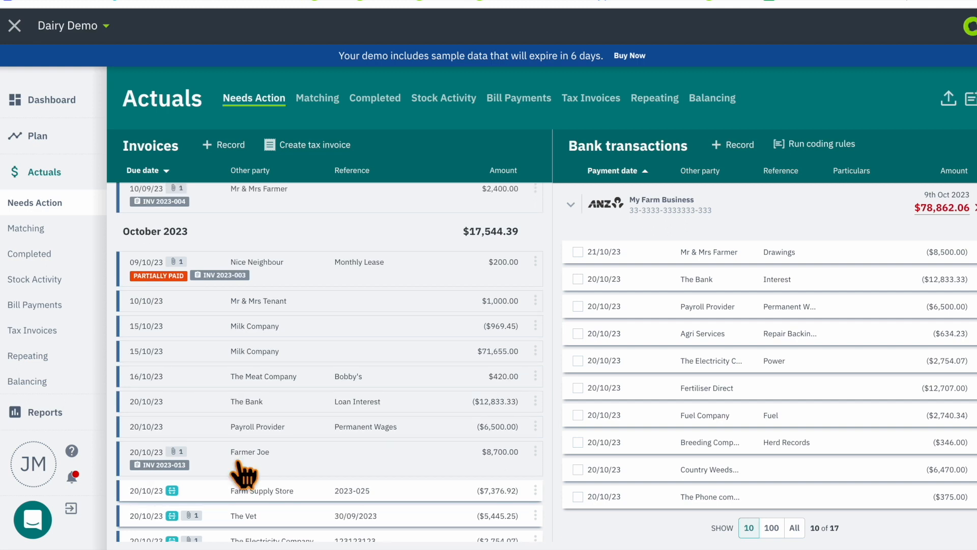
Open the list of tax invoices and look through its year and custom period filter options, keeping 2023/24.
{"action": "left_click", "coordinate": [585, 102]}
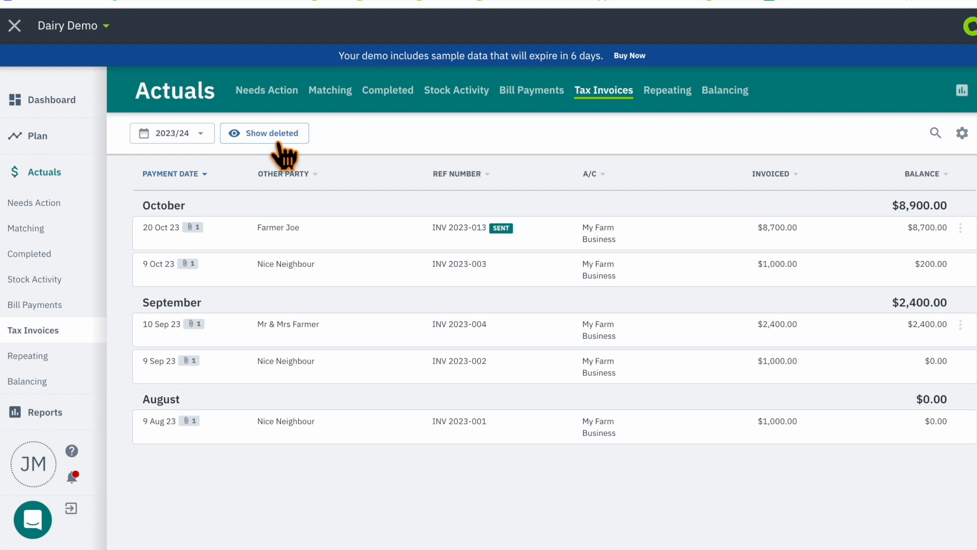
{"action": "left_click", "coordinate": [200, 135]}
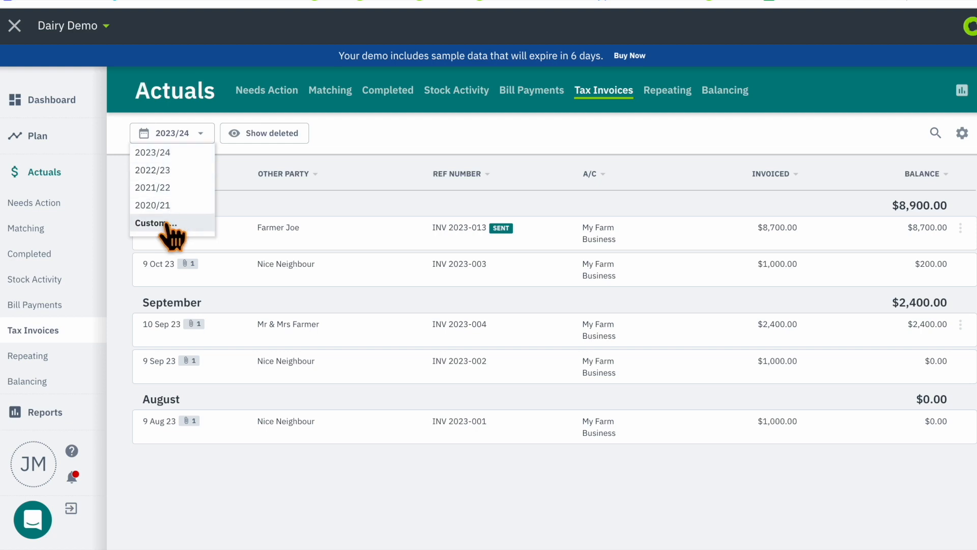
{"action": "left_click", "coordinate": [303, 192]}
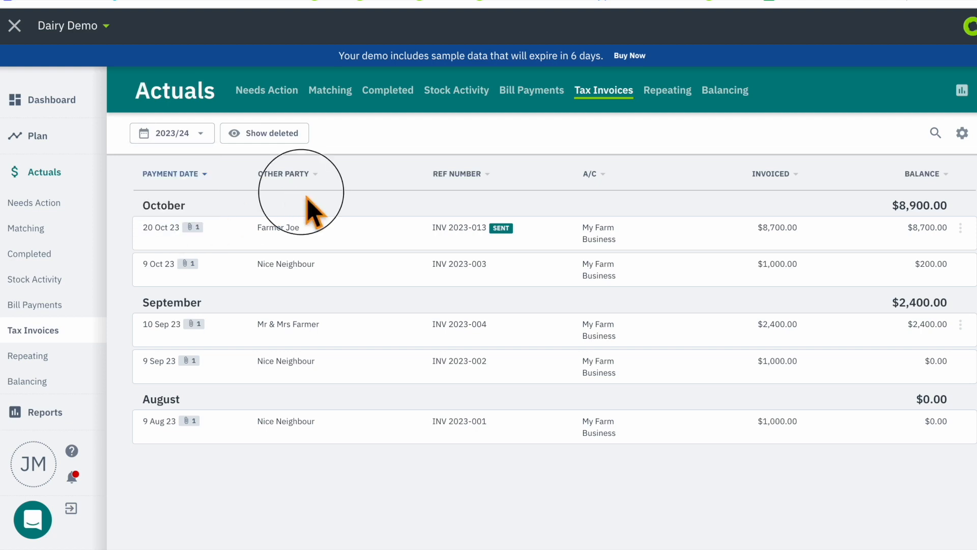
Reverse the tax invoices' payment date sorting and restore newest first, and open the search for the list.
{"action": "left_click", "coordinate": [206, 176]}
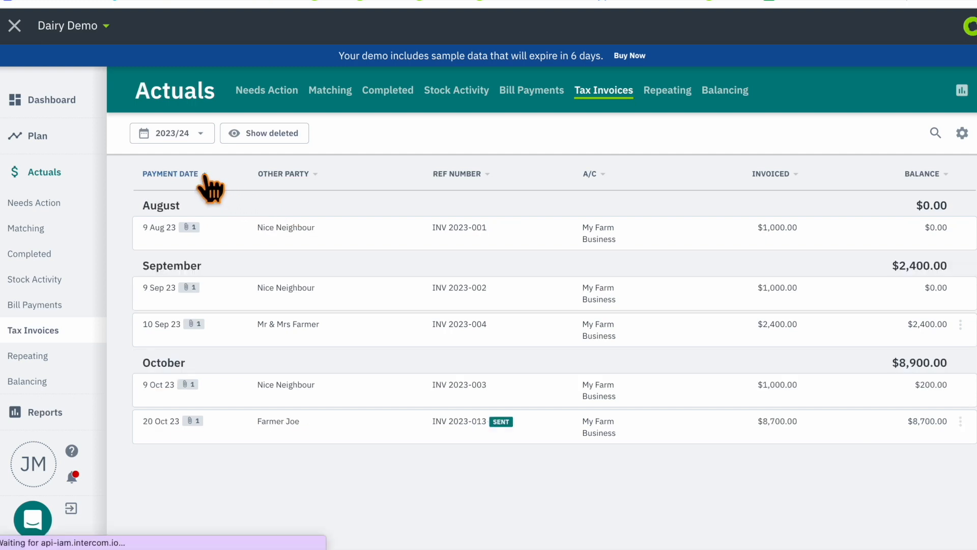
{"action": "left_click", "coordinate": [205, 175]}
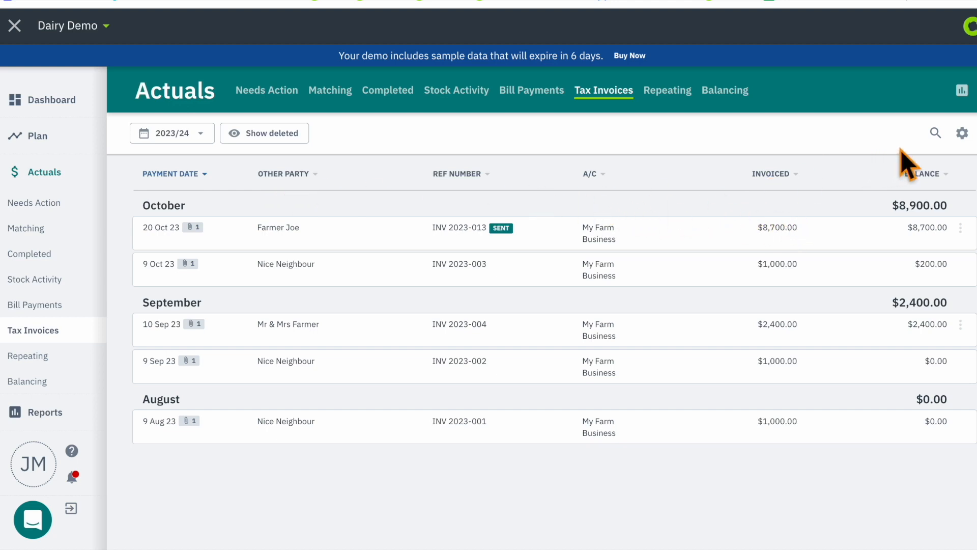
{"action": "left_click", "coordinate": [935, 134]}
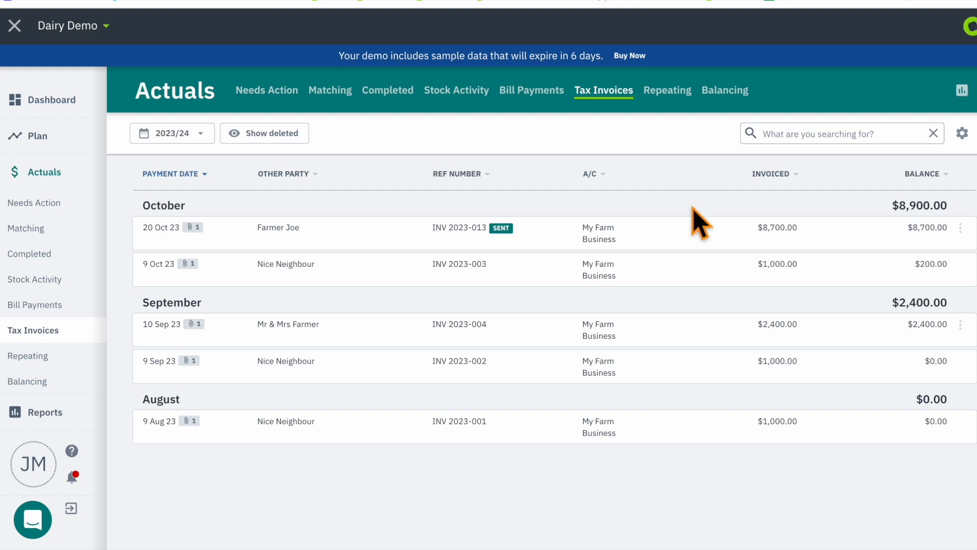
Open the sent hay invoice and examine its repeat and copy options, cancelling the repeat setup without applying a schedule.
{"action": "left_click", "coordinate": [677, 245]}
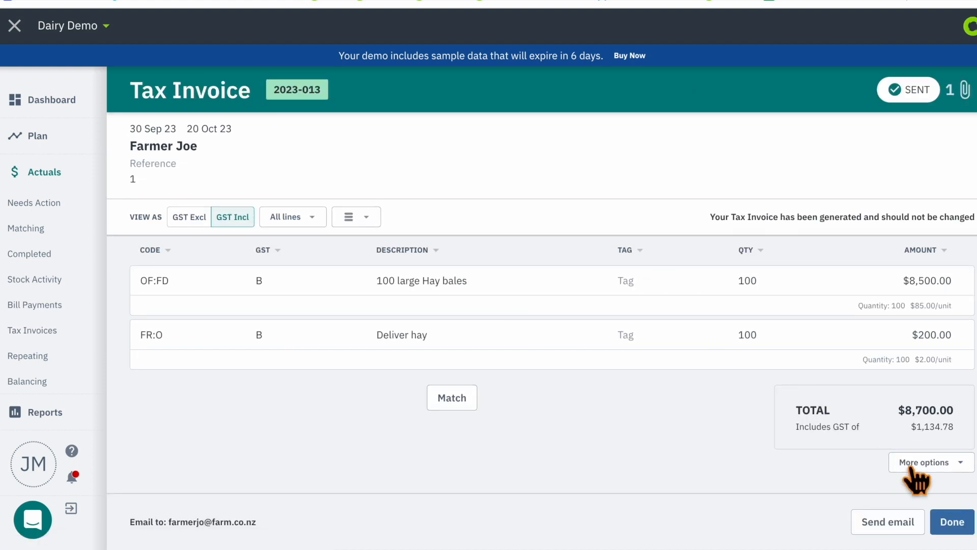
{"action": "left_click", "coordinate": [956, 465]}
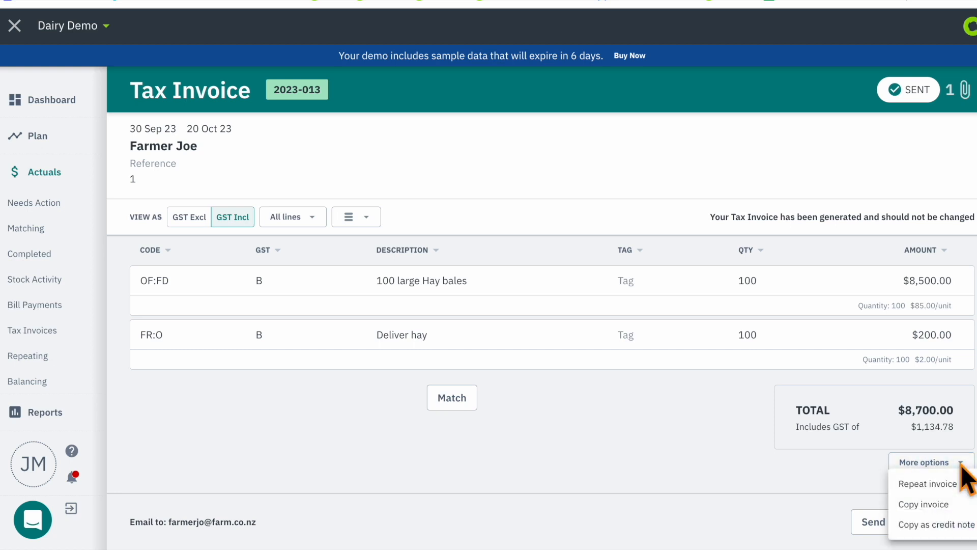
{"action": "left_click", "coordinate": [942, 486]}
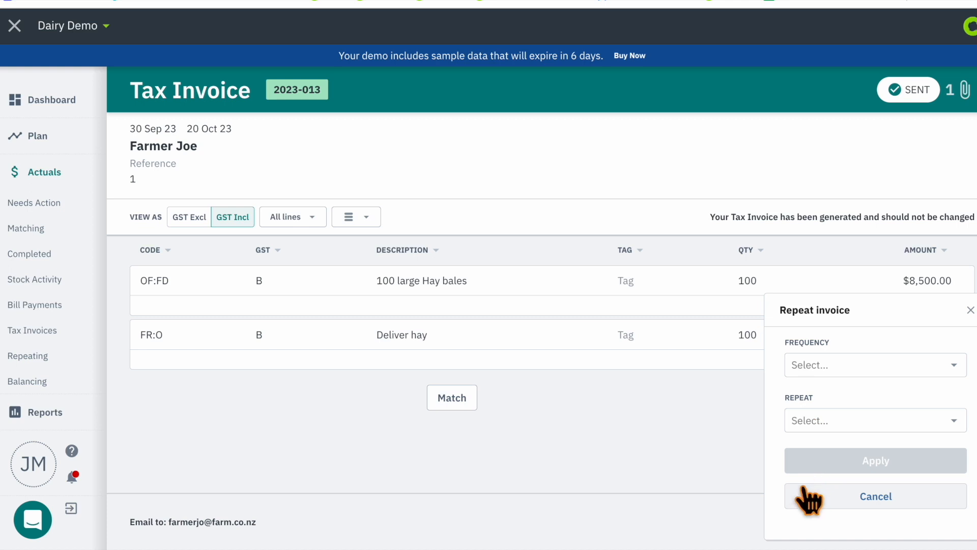
{"action": "left_click", "coordinate": [806, 503]}
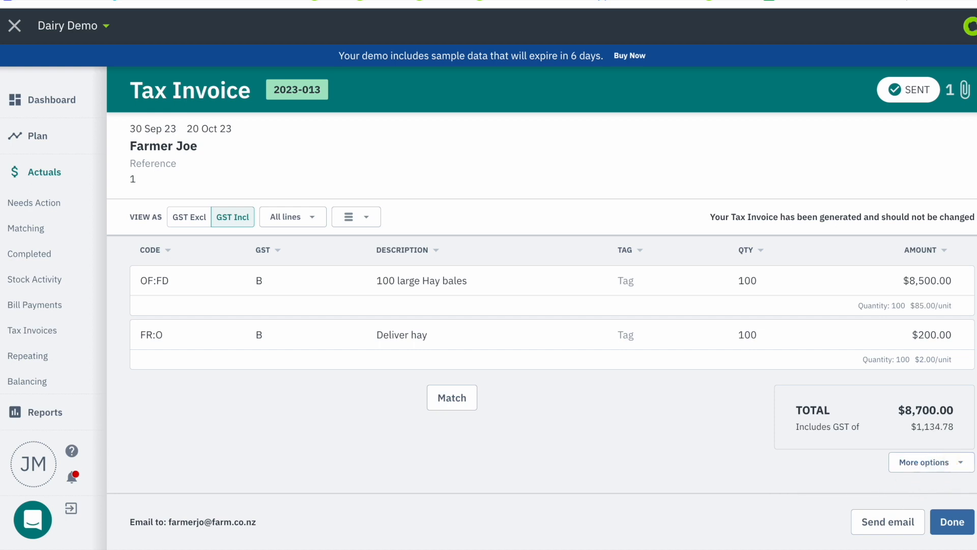
{"action": "left_click", "coordinate": [961, 466]}
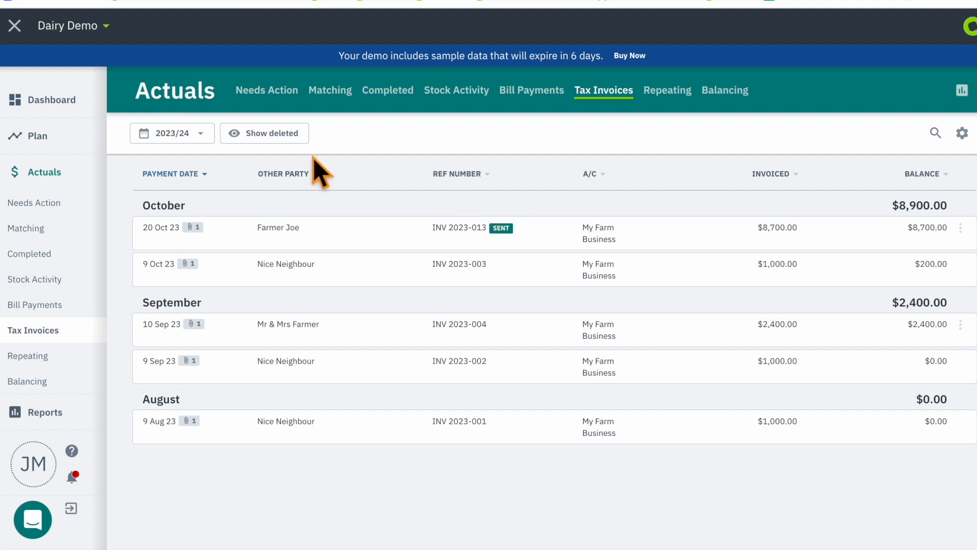
Return to the invoices needing action and open the September 2023 tax invoice for $2,400.00.
{"action": "left_click", "coordinate": [53, 175]}
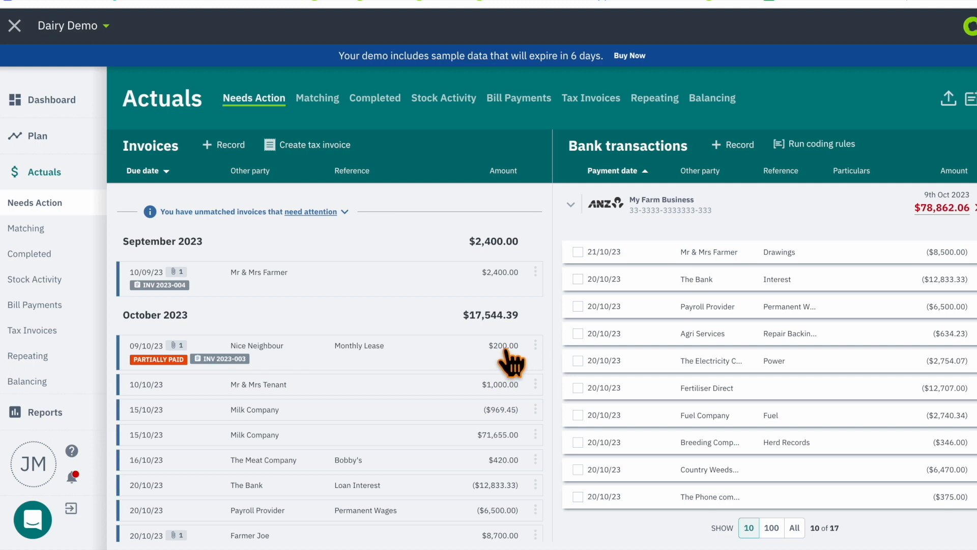
{"action": "left_click", "coordinate": [307, 288]}
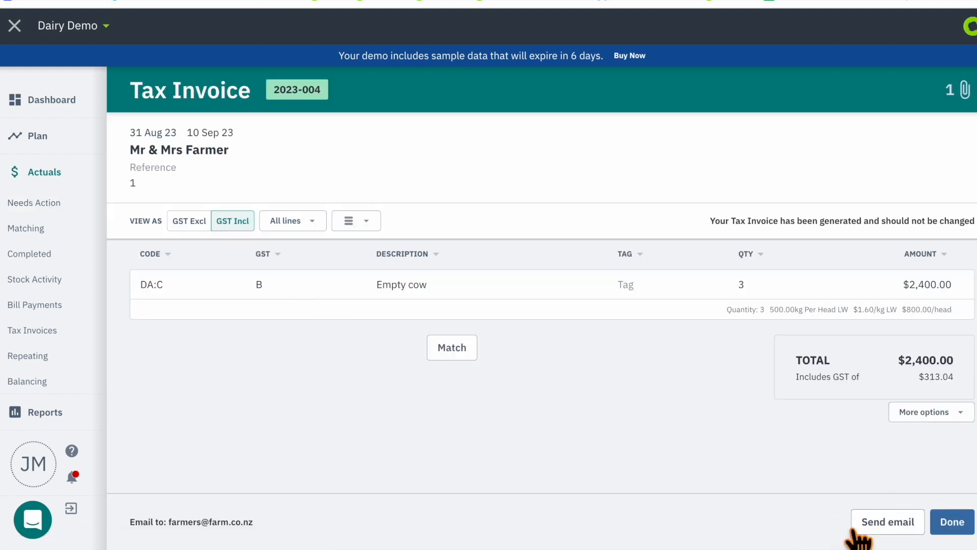